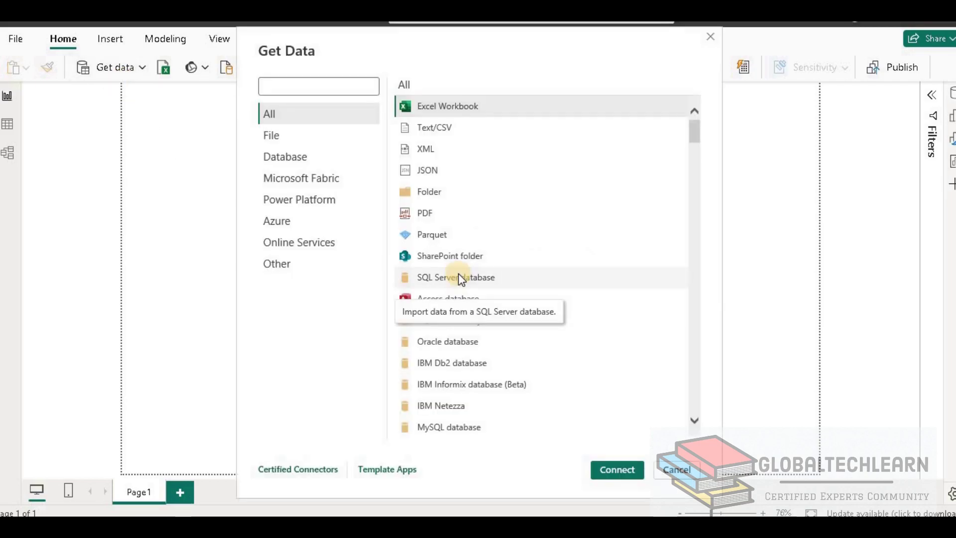
- Start a SQL Server database connection to server DESKTOP-NEABVU2 and database CaseStudies
{"action": "left_click", "coordinate": [459, 277]}
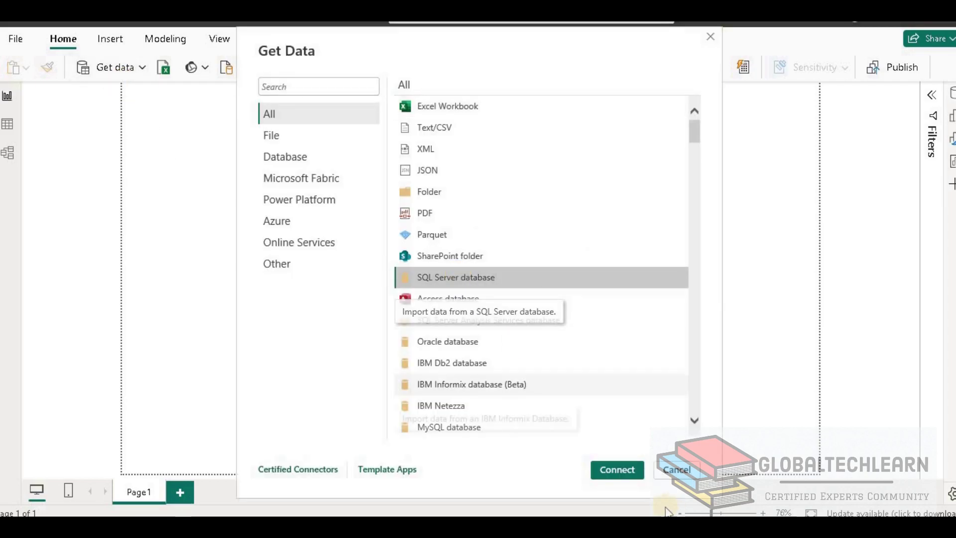
{"action": "left_click", "coordinate": [620, 469]}
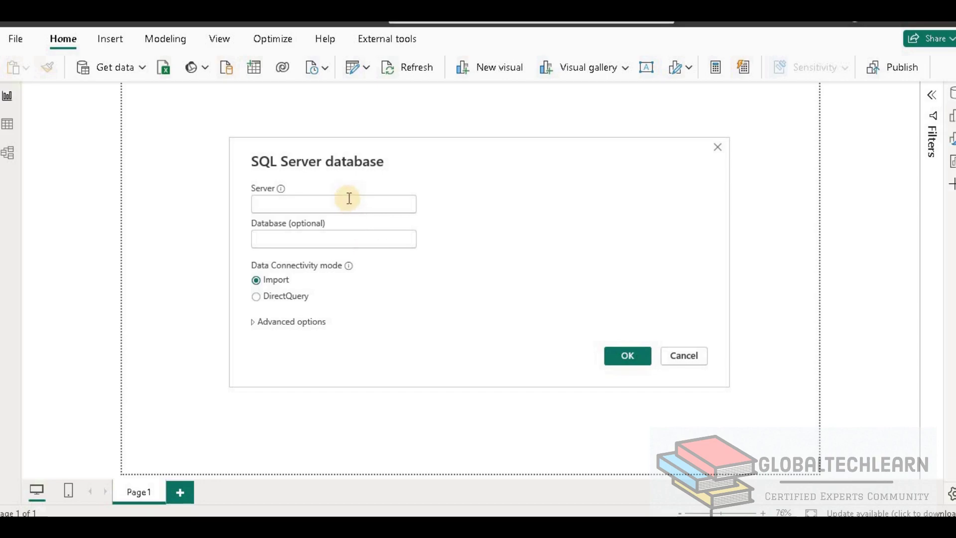
{"action": "left_click", "coordinate": [348, 203]}
{"action": "type", "text": "DESKTOP-NEABVU2"}
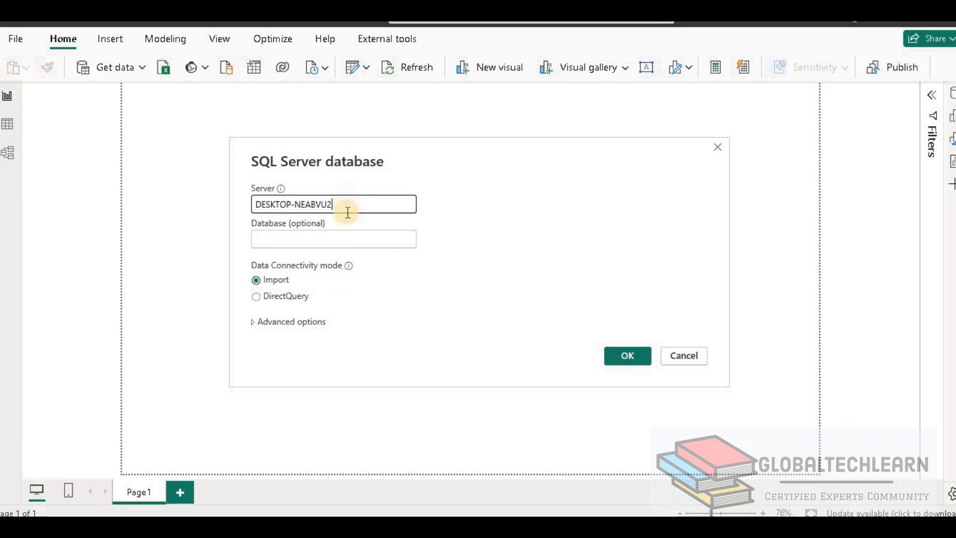
{"action": "left_click", "coordinate": [297, 239]}
{"action": "type", "text": "CaseSt"}
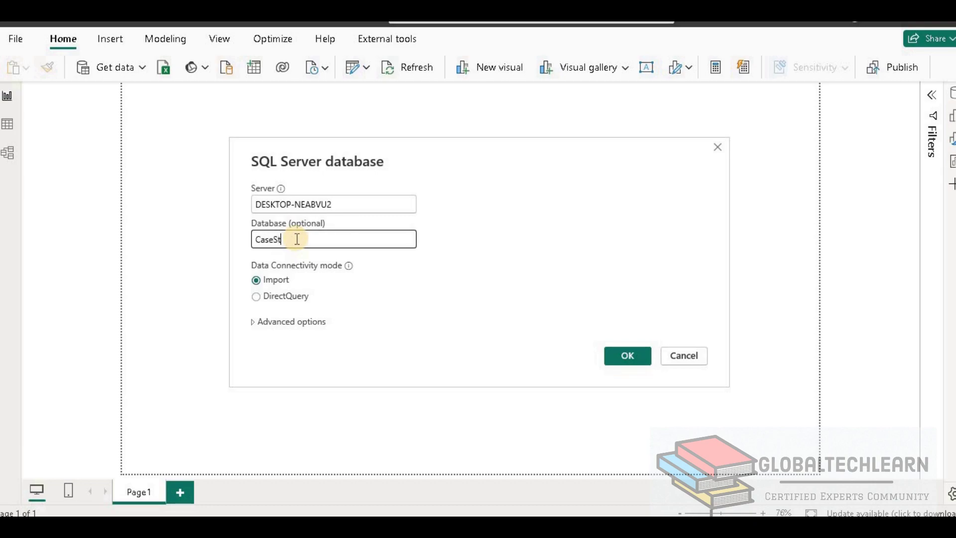
{"action": "type", "text": "udies"}
- Expand Advanced options and inspect the empty Command timeout and SQL statement fields
{"action": "left_click", "coordinate": [254, 322]}
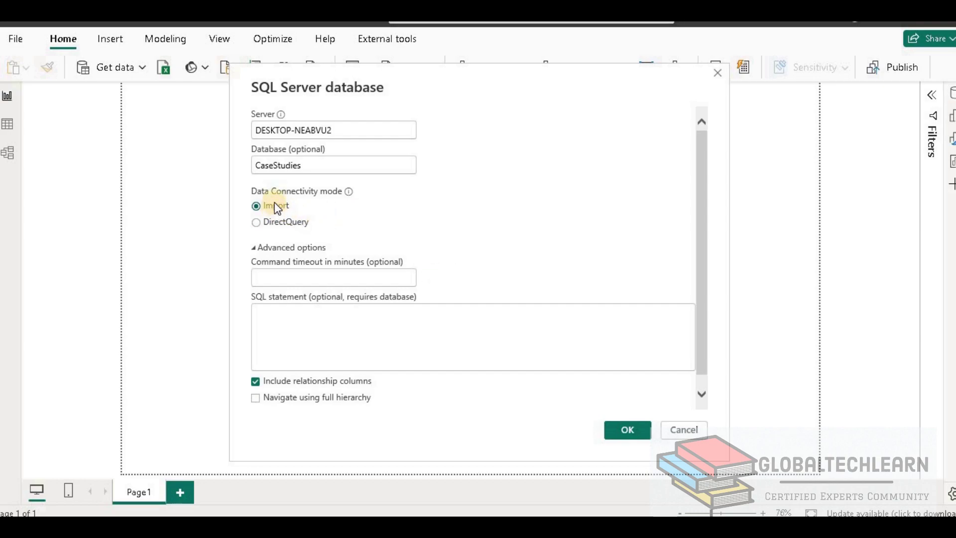
{"action": "left_click", "coordinate": [295, 275]}
{"action": "left_click", "coordinate": [310, 343]}
{"action": "left_click_drag", "start_coordinate": [700, 330], "coordinate": [698, 360]}
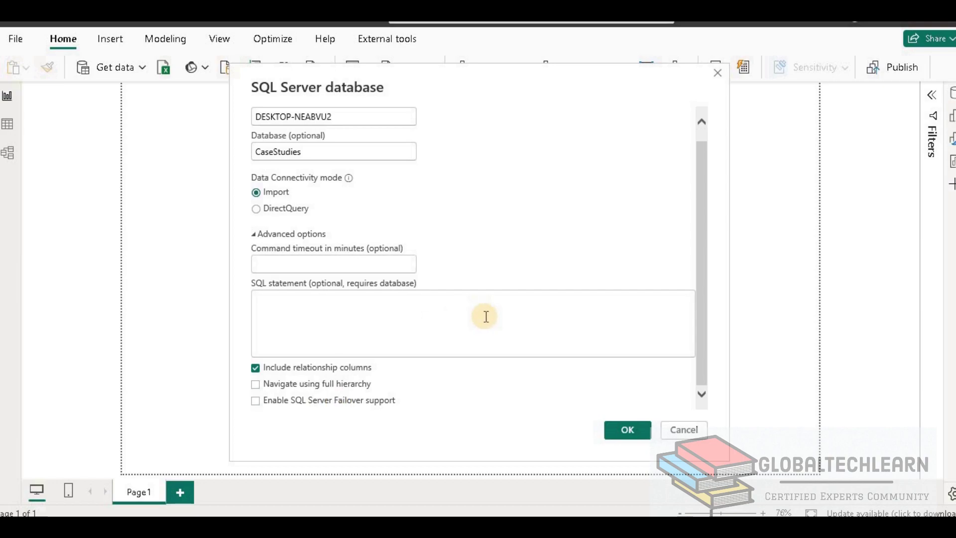
{"action": "left_click_drag", "start_coordinate": [703, 276], "coordinate": [701, 256]}
{"action": "left_click", "coordinate": [294, 275]}
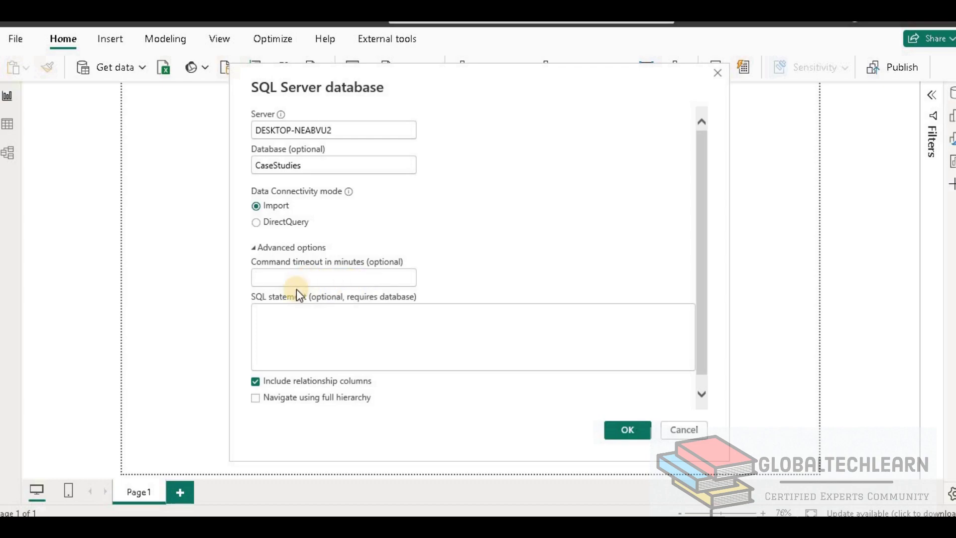
{"action": "left_click", "coordinate": [344, 276]}
{"action": "type", "text": "20"}
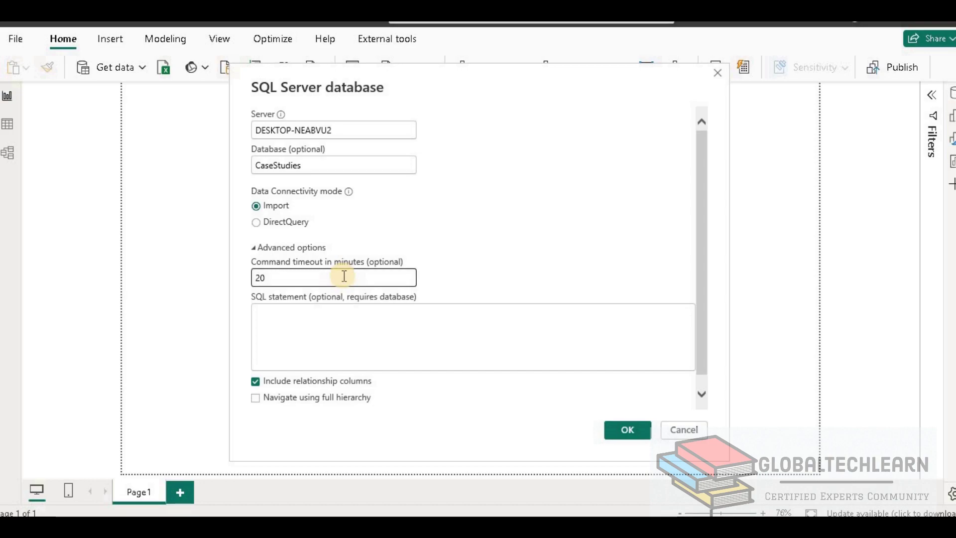
{"action": "key", "text": "BackSpace"}
{"action": "key", "text": "BackSpace"}
{"action": "key", "text": "Tab"}
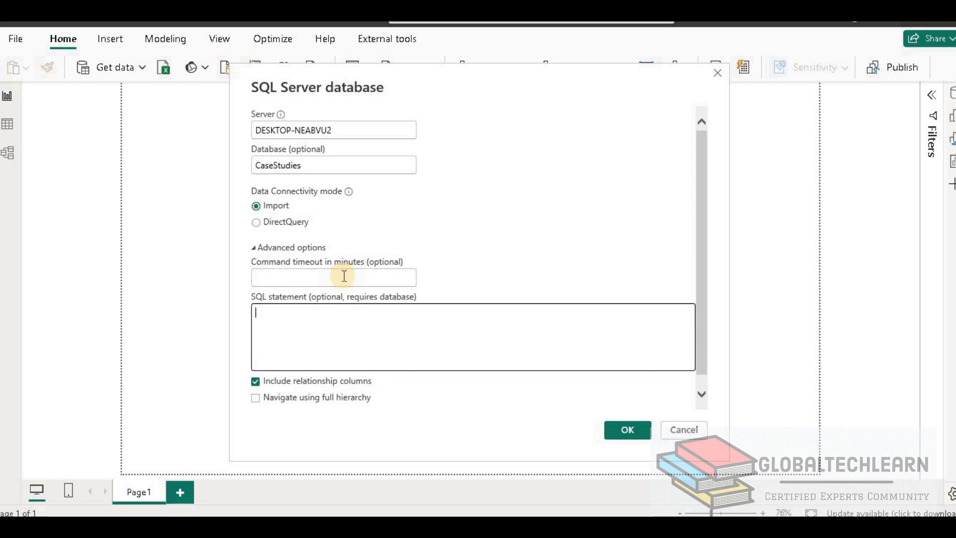
{"action": "left_click", "coordinate": [343, 276]}
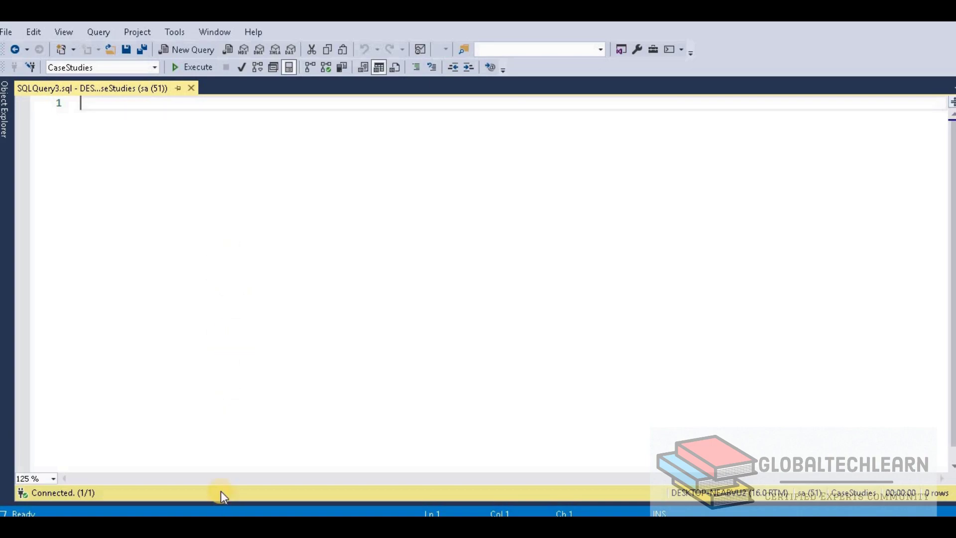
- Run EXEC sp_configure 'remote query timeout' in SSMS and check its config_value of 600 seconds
{"action": "type", "text": "EXEC sp_configure 'remote query timeout'"}
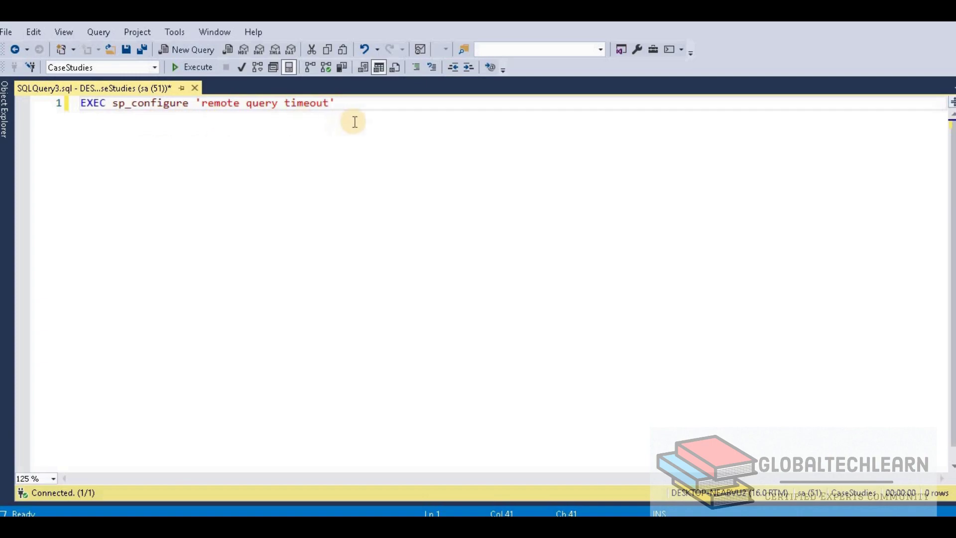
{"action": "left_click", "coordinate": [189, 68]}
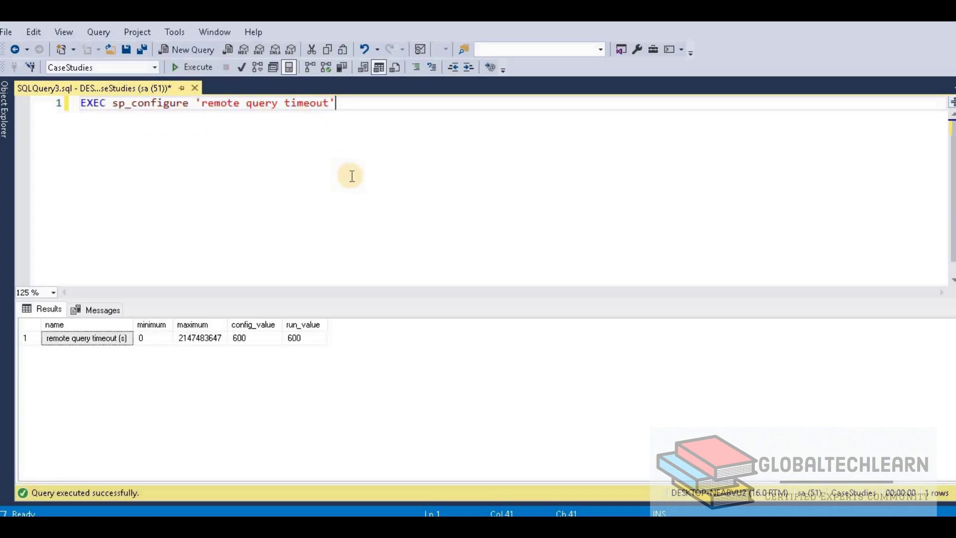
{"action": "left_click", "coordinate": [253, 341]}
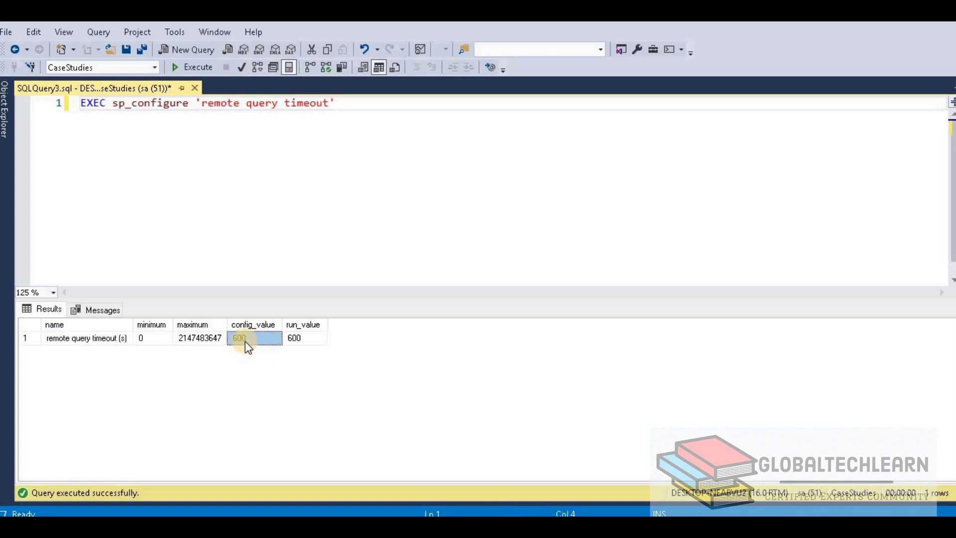
{"action": "left_click", "coordinate": [109, 339]}
{"action": "left_click", "coordinate": [297, 213]}
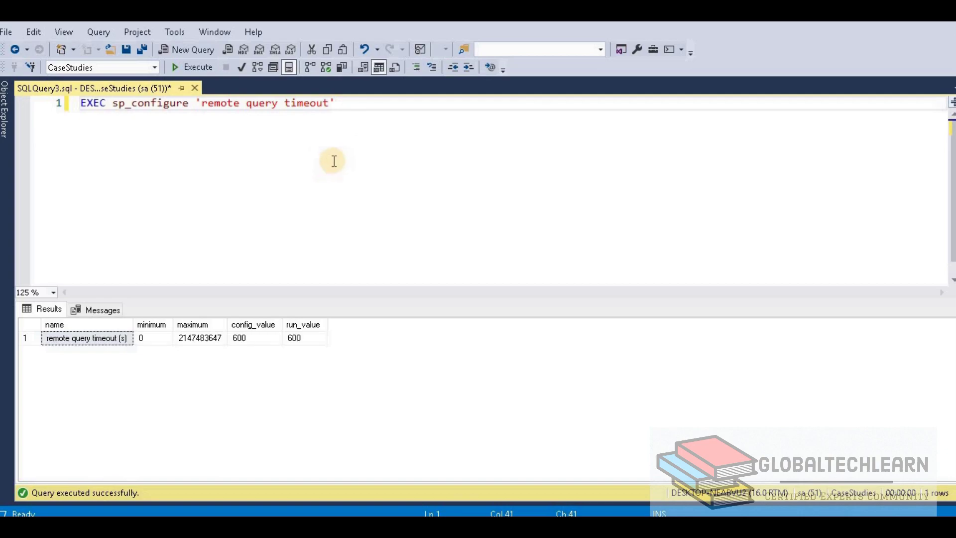
{"action": "left_click", "coordinate": [241, 341]}
{"action": "left_click", "coordinate": [85, 340]}
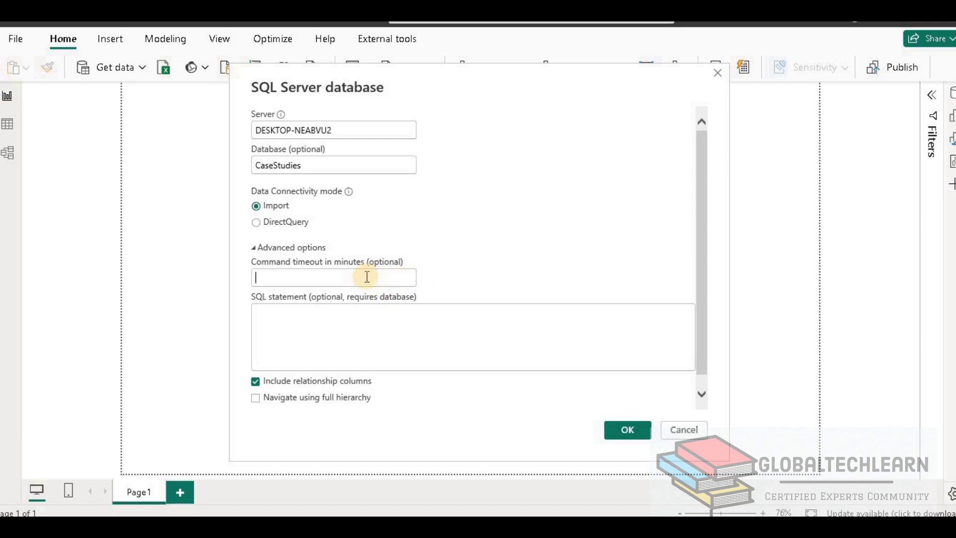
- Focus the optional SQL statement box in the connection dialog's advanced options
{"action": "scroll", "coordinate": [304, 312], "scroll_direction": "down", "scroll_amount": 1}
{"action": "left_click", "coordinate": [303, 312]}
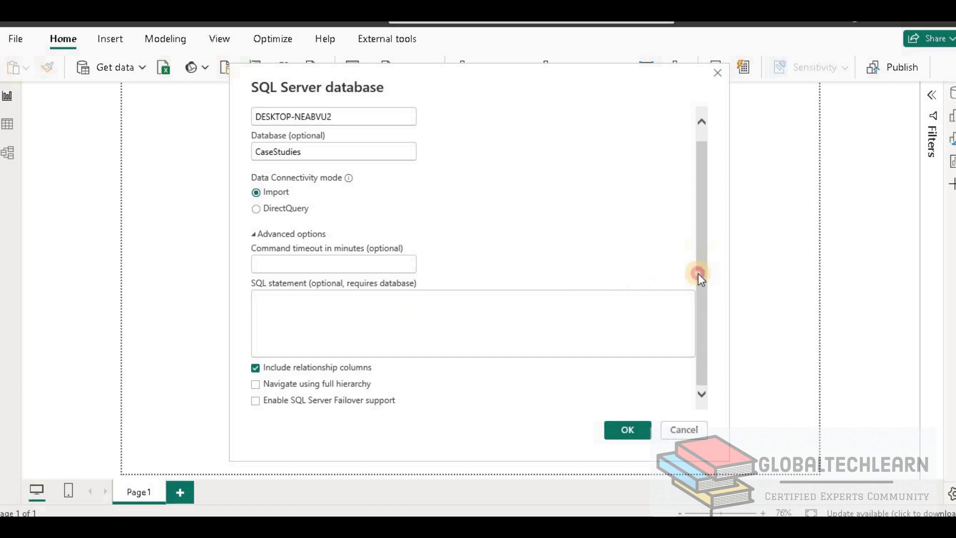
{"action": "left_click", "coordinate": [433, 309]}
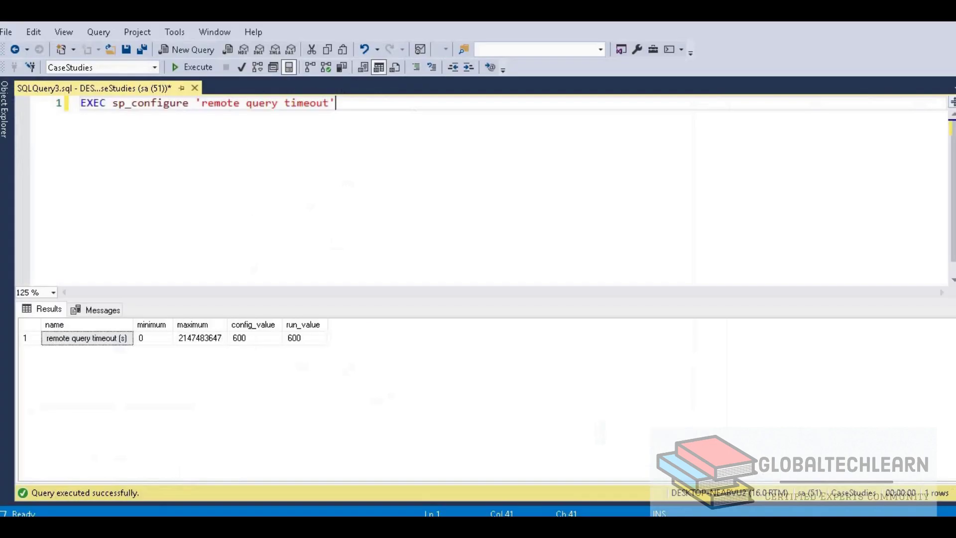
- In Object Explorer, select CaseStudies, collapse its Tables folder, and browse Database Diagrams and Views
{"action": "mouse_move", "coordinate": [7, 110]}
{"action": "left_click", "coordinate": [91, 177]}
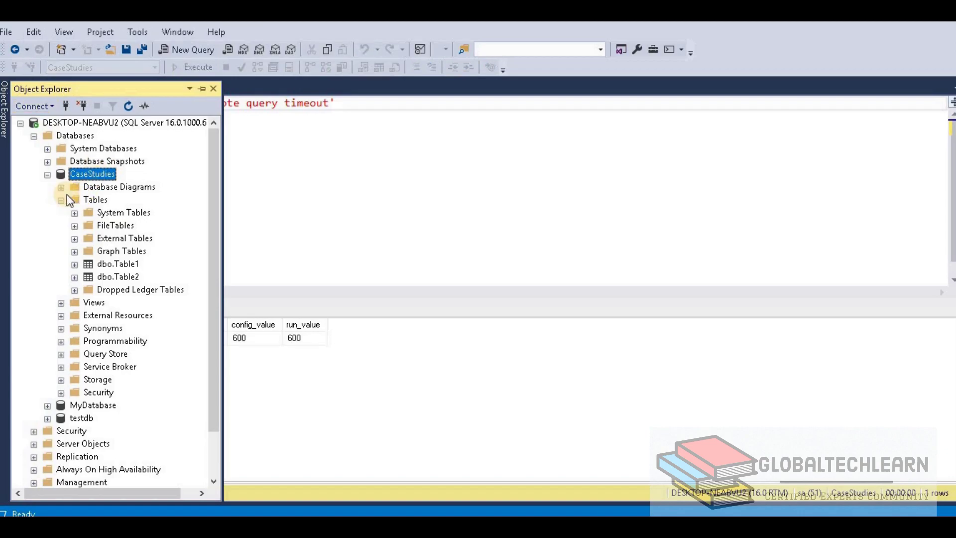
{"action": "left_click", "coordinate": [61, 199]}
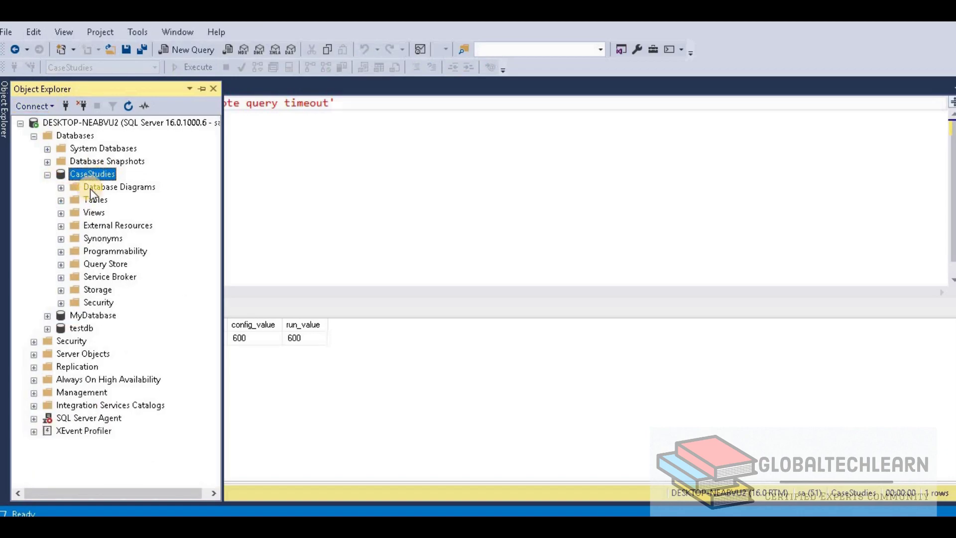
{"action": "left_click", "coordinate": [91, 187]}
{"action": "left_click", "coordinate": [97, 218]}
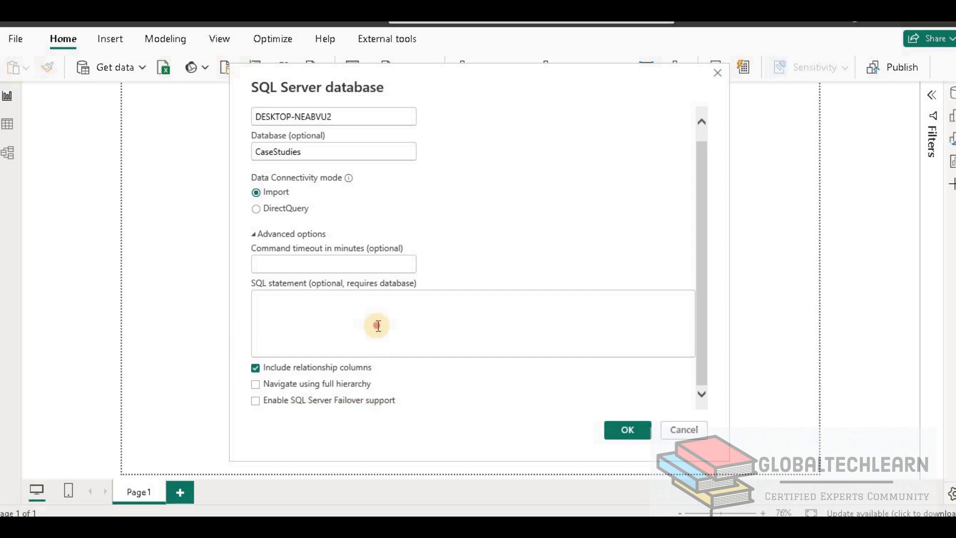
{"action": "scroll", "coordinate": [375, 324], "scroll_direction": "up", "scroll_amount": 1}
{"action": "left_click", "coordinate": [412, 333]}
{"action": "left_click", "coordinate": [703, 265]}
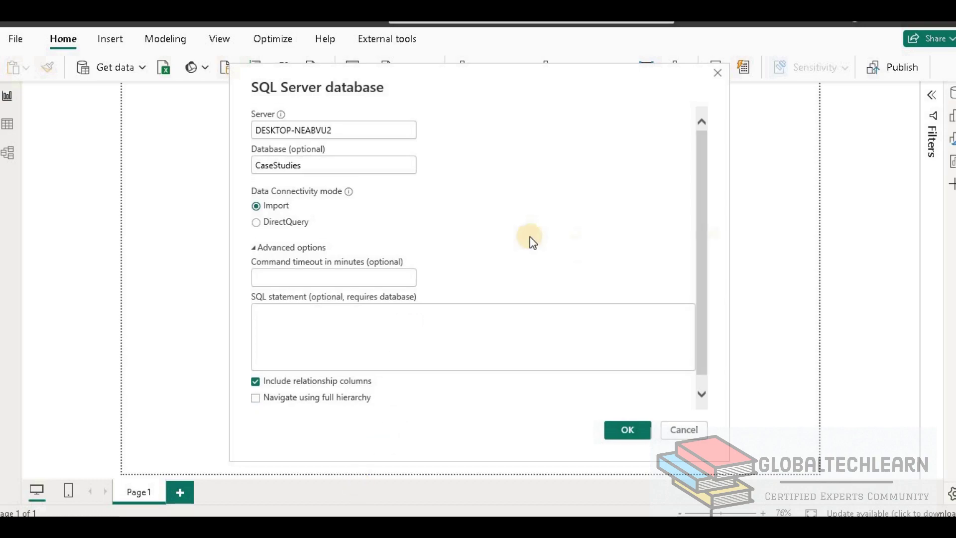
{"action": "left_click_drag", "start_coordinate": [703, 262], "coordinate": [701, 281]}
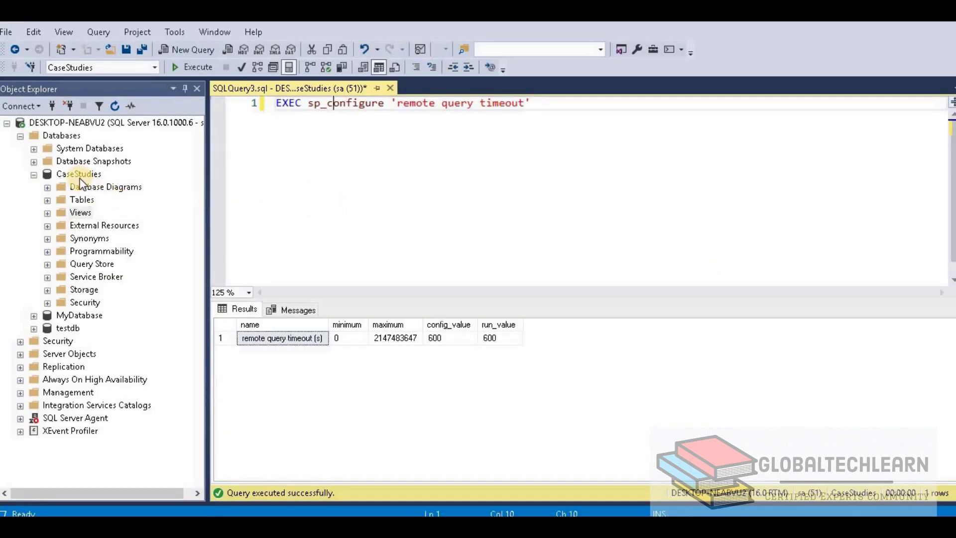
- Expand the CaseStudies Tables folder and select the top 1000 rows of dbo.Table1
{"action": "left_click", "coordinate": [78, 175]}
{"action": "left_click", "coordinate": [47, 200]}
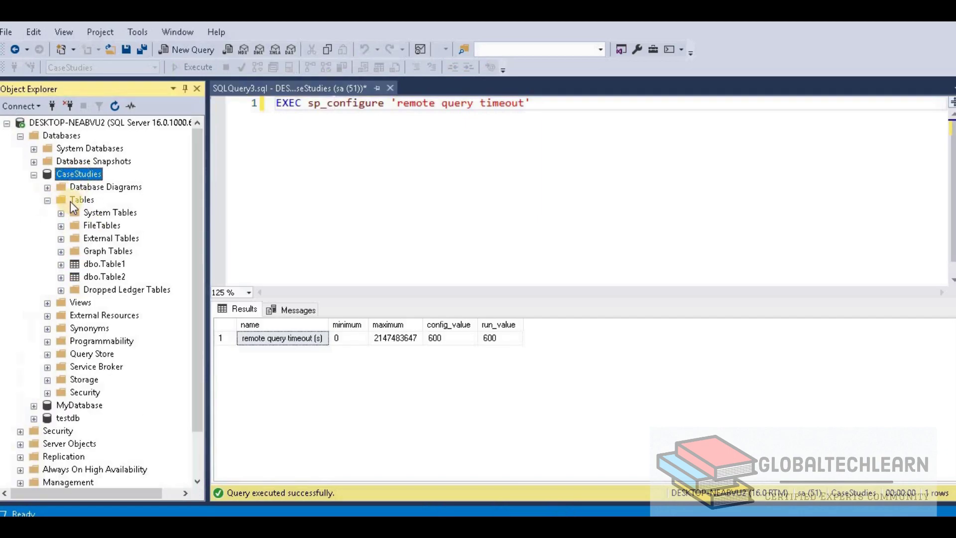
{"action": "right_click", "coordinate": [113, 265]}
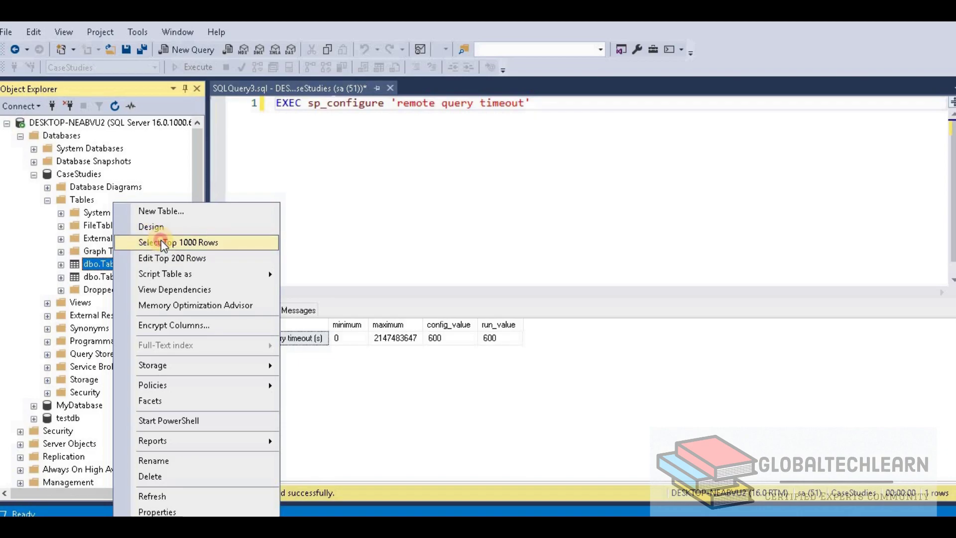
{"action": "left_click", "coordinate": [163, 243]}
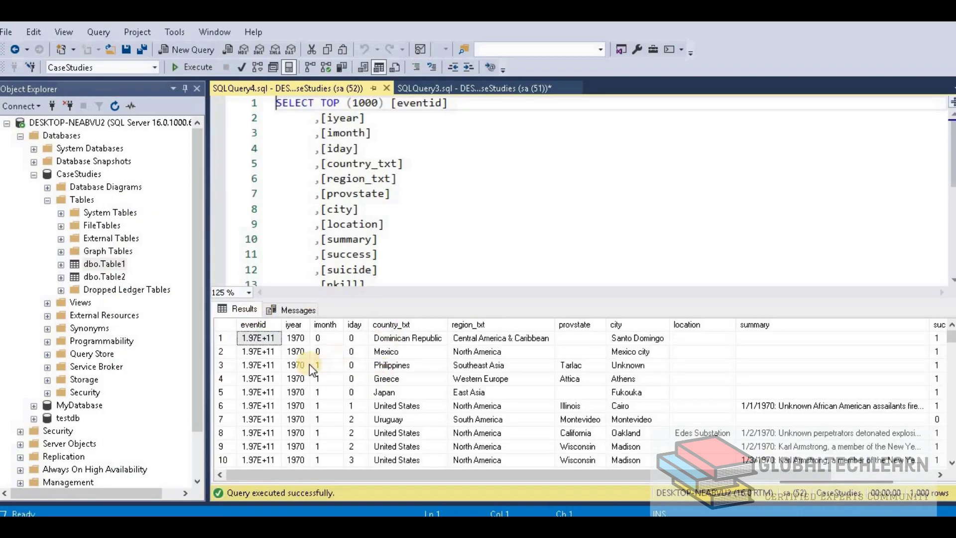
- Select the top 1000 rows of dbo.Table2, which returns no rows
{"action": "right_click", "coordinate": [100, 277]}
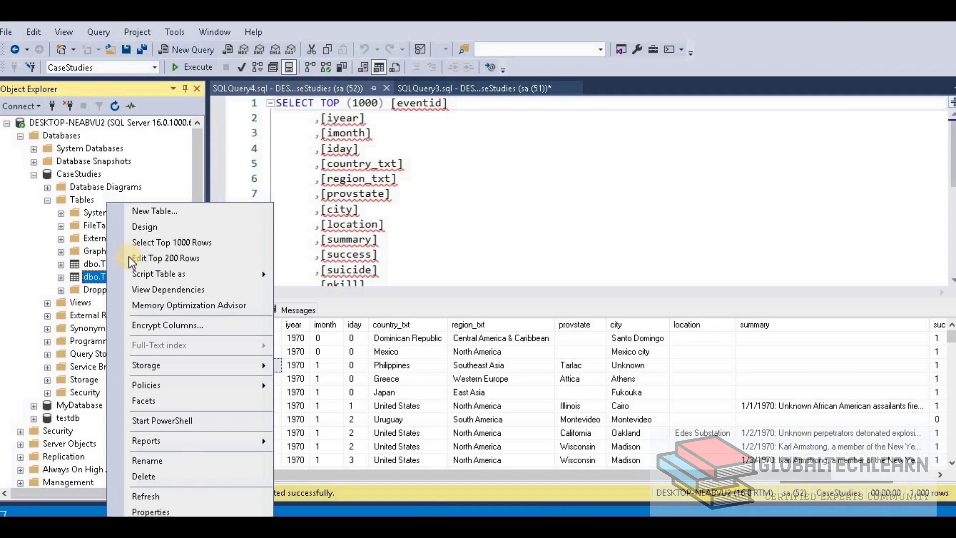
{"action": "left_click", "coordinate": [144, 243]}
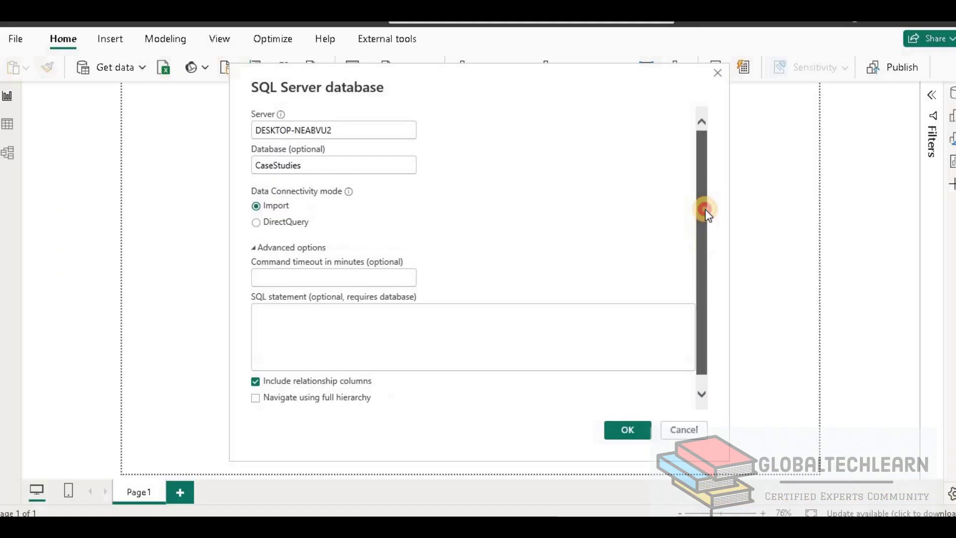
{"action": "left_click_drag", "start_coordinate": [704, 207], "coordinate": [708, 253]}
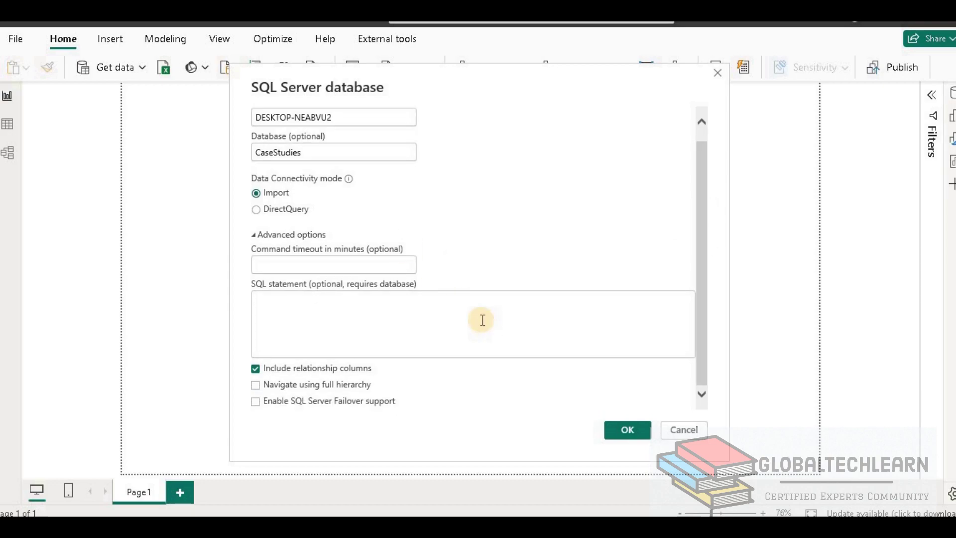
- Confirm the CaseStudies connection, preview Table1 in Navigator, then switch the selection to Table2
{"action": "left_click", "coordinate": [627, 430]}
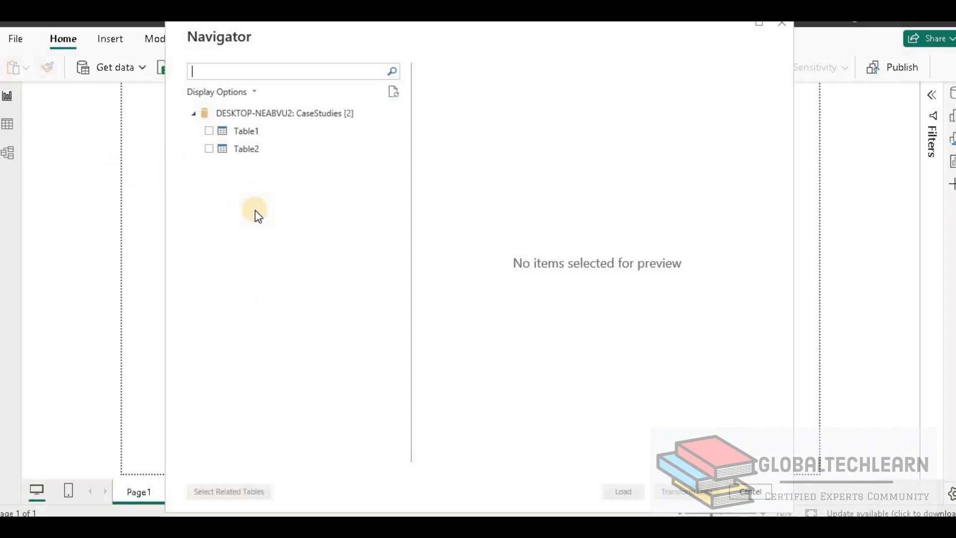
{"action": "left_click", "coordinate": [208, 131]}
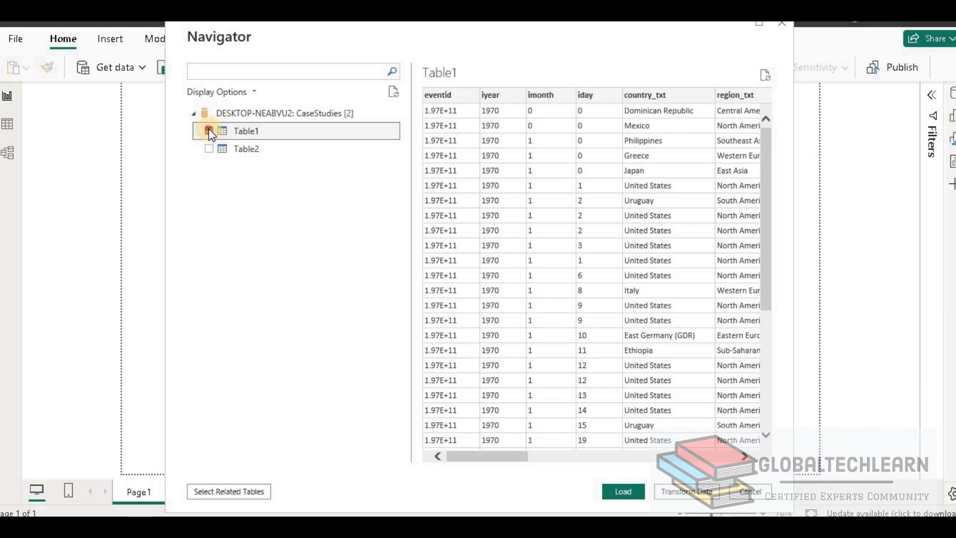
{"action": "left_click", "coordinate": [209, 130]}
{"action": "left_click", "coordinate": [210, 148]}
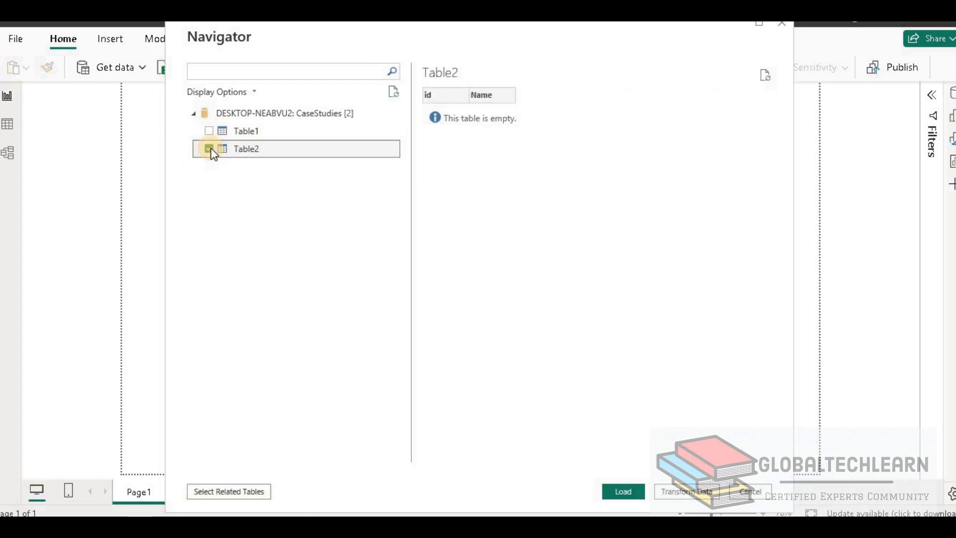